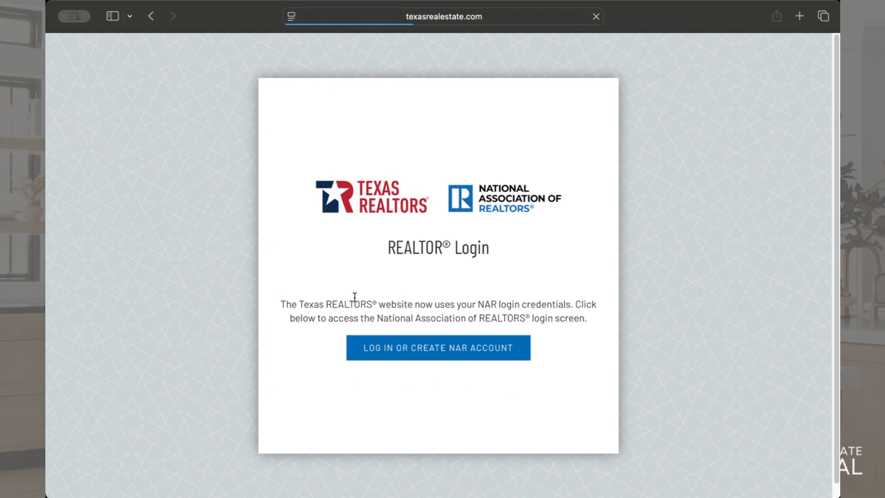
Sign in to the REALTOR site with the NAR account's username and password
left_click(431, 350)
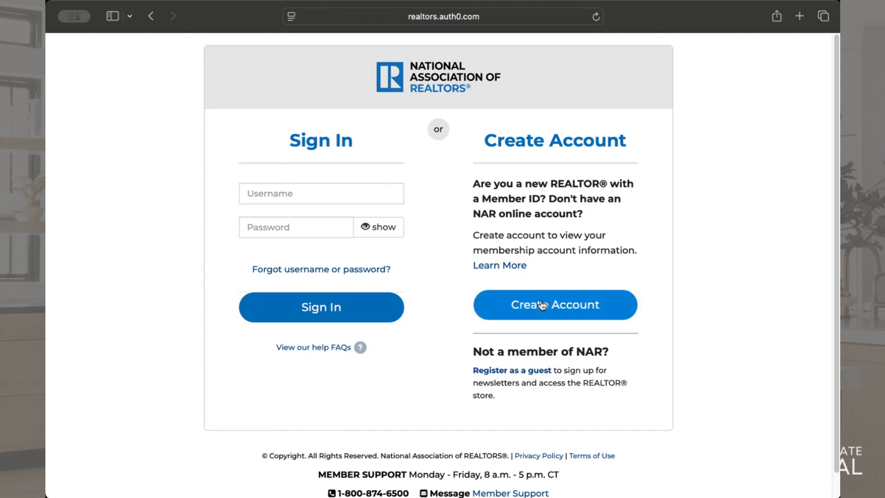
left_click(377, 189)
key("Tab")
type("•")
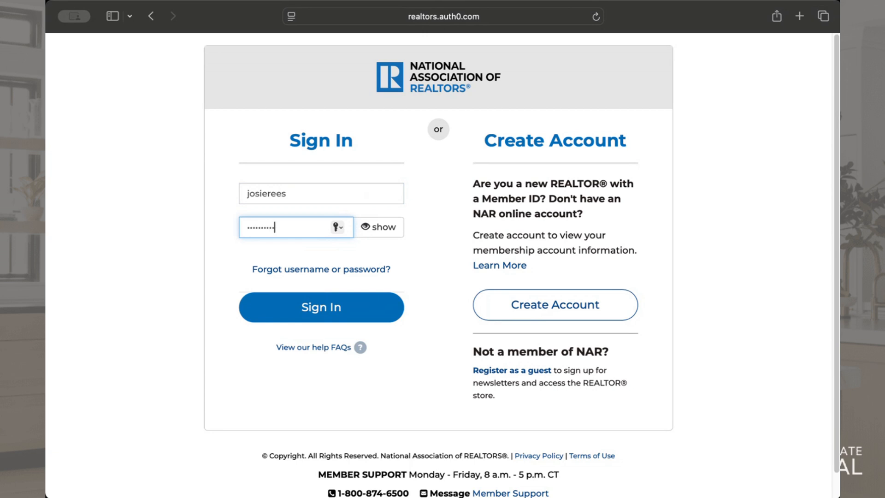
key("Return")
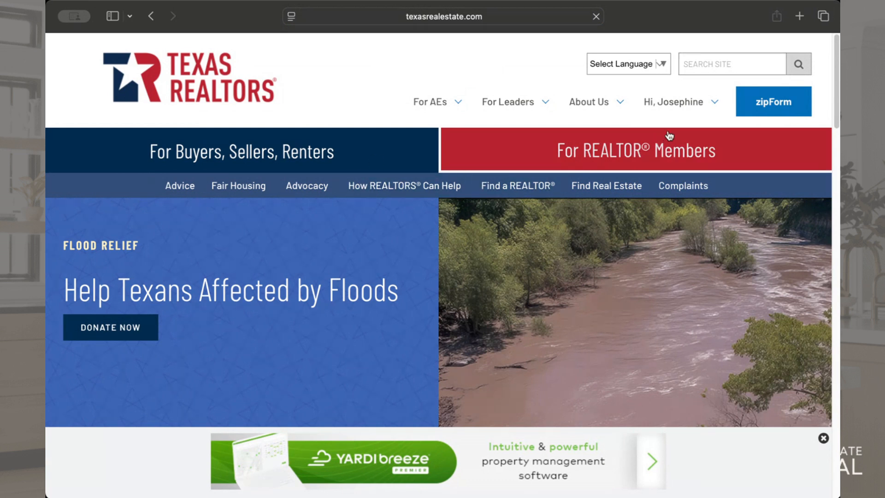
Open zipForm from the member site to reach the list of transactions
mouse_move(684, 117)
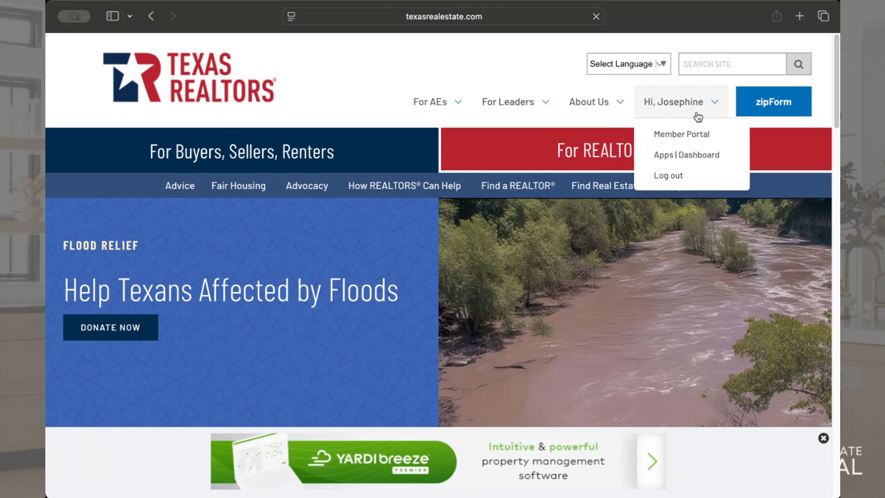
left_click(781, 102)
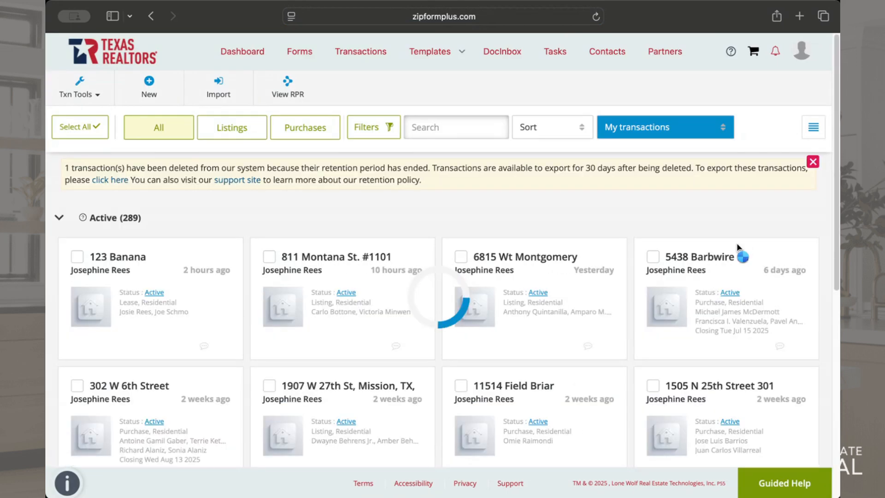
left_click(59, 217)
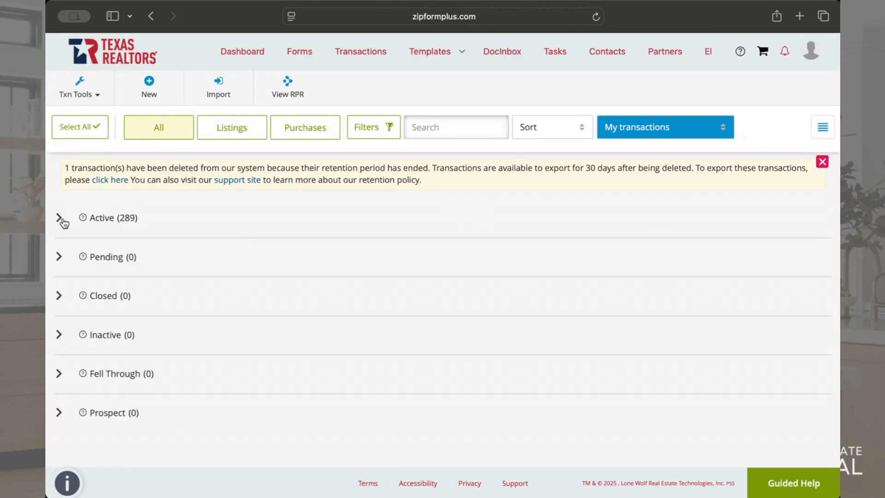
Start a new transaction of the type New Lease
left_click(148, 87)
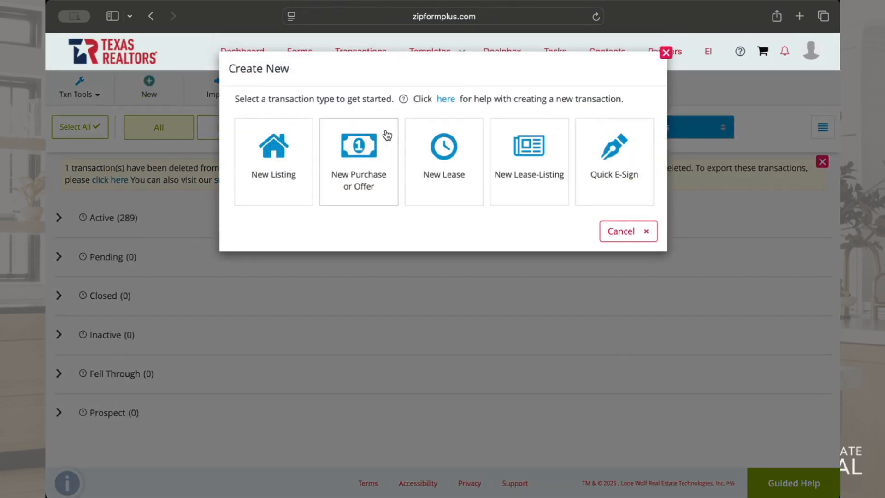
left_click(666, 52)
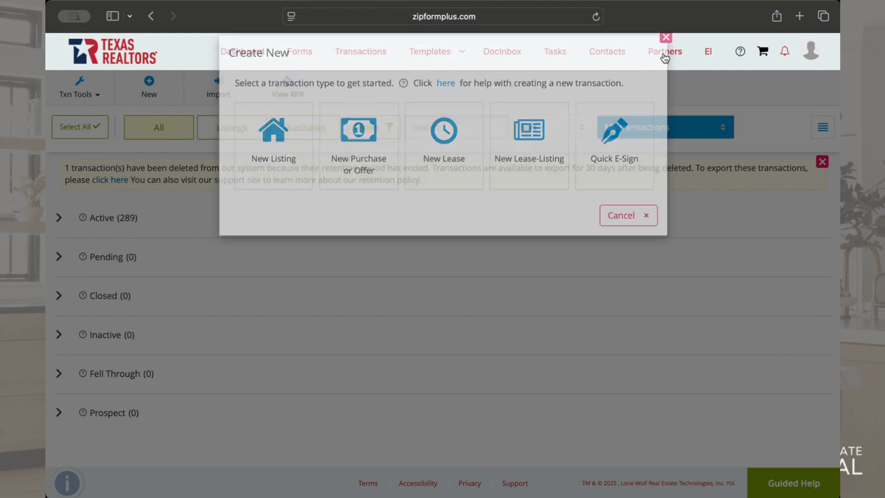
left_click(149, 86)
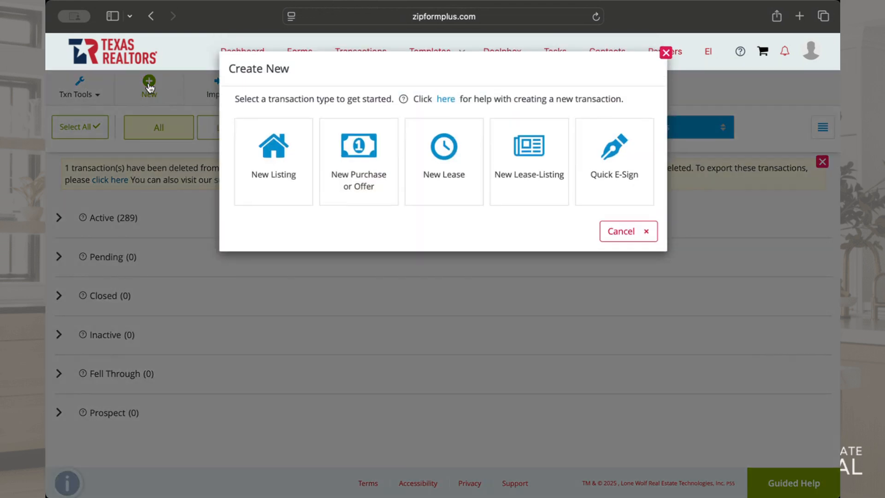
left_click(460, 157)
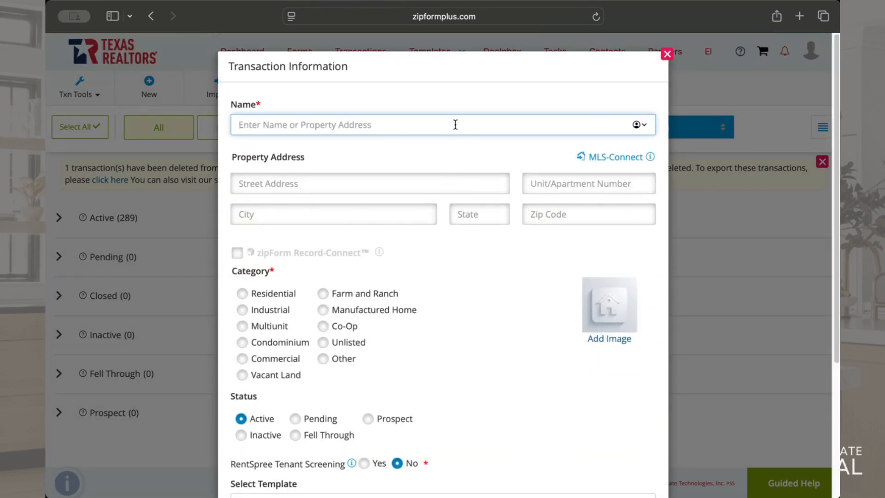
Name the lease transaction after the property's street address
type("123 Banana S")
key("Tab")
key("Tab")
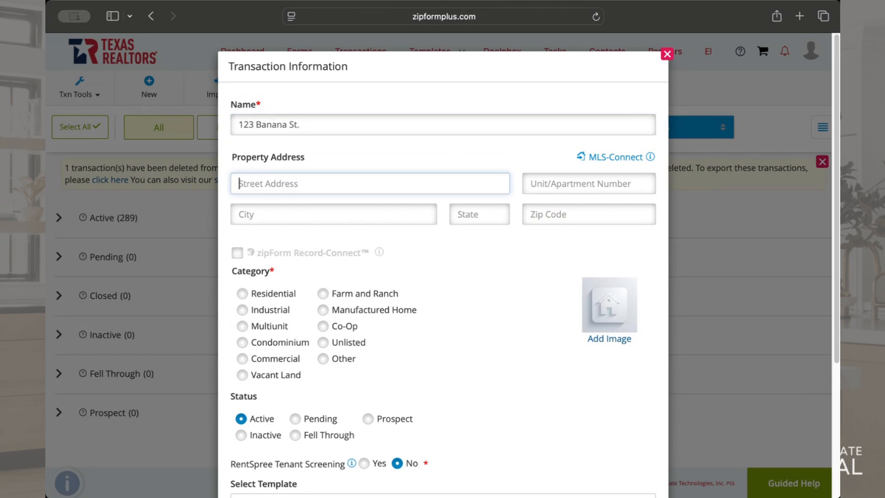
Fill in the property's street address, city, state and ZIP code, leaving the unit number blank
type("123 Banana St.")
key("Tab")
key("Tab")
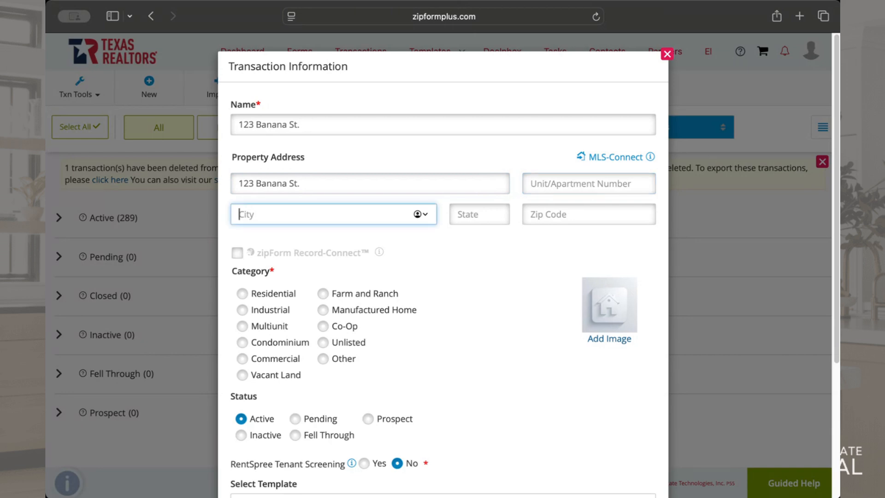
type("San Antonio")
key("Tab")
type("TX")
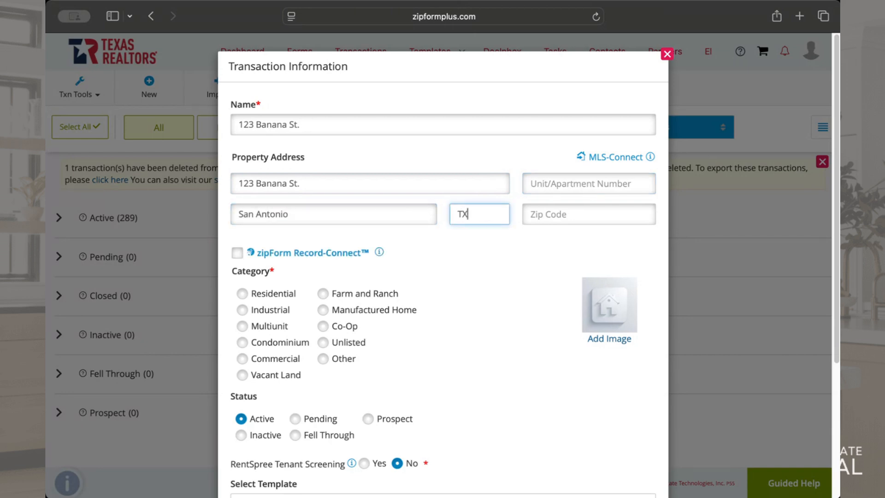
key("Tab")
type("78201")
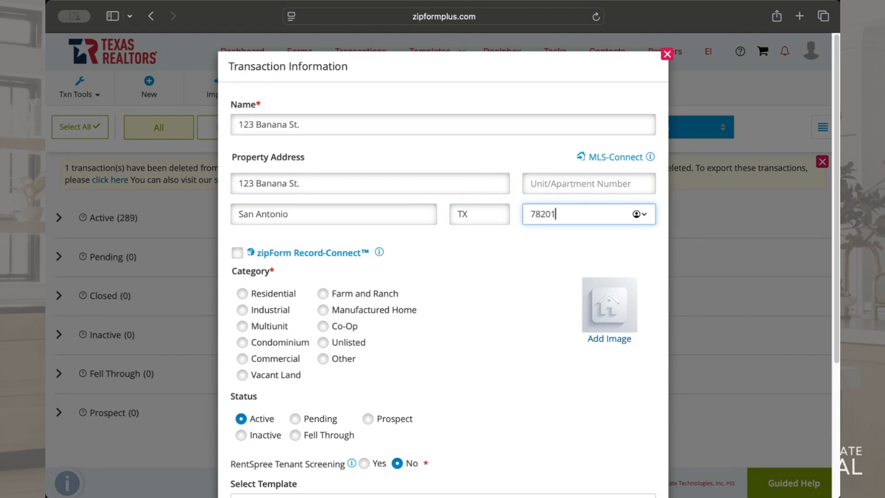
Set the category to Residential and save the lease transaction without applying a template
left_click(277, 293)
scroll(424, 408, "down", 3)
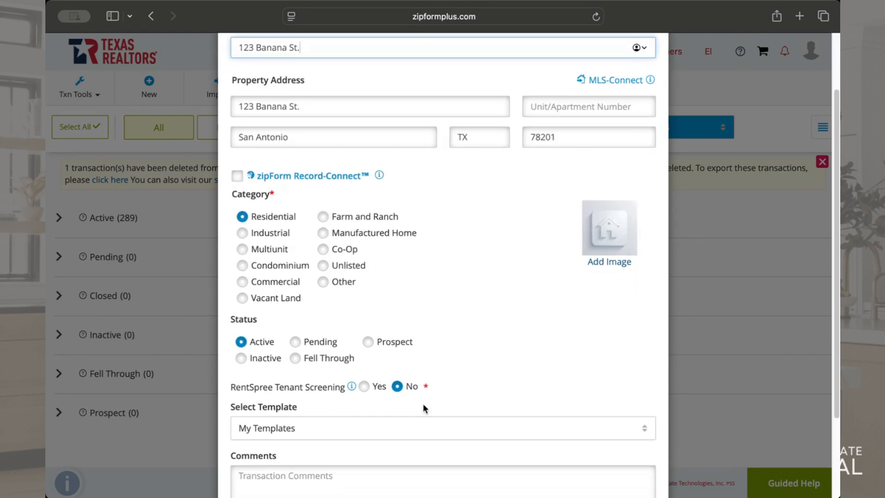
scroll(424, 409, "down", 2)
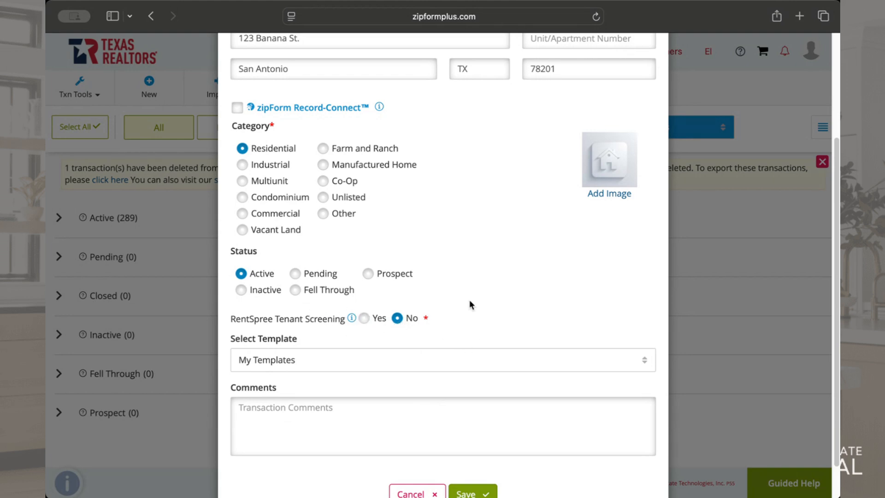
scroll(470, 305, "down", 2)
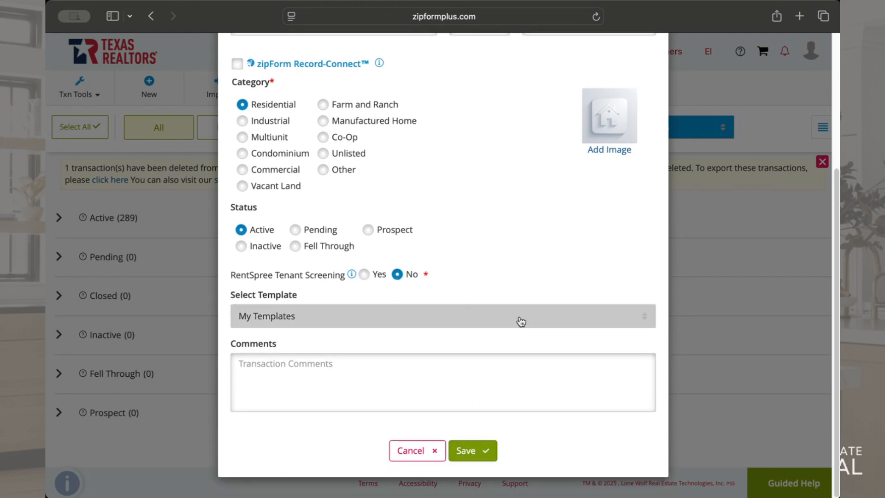
left_click(572, 316)
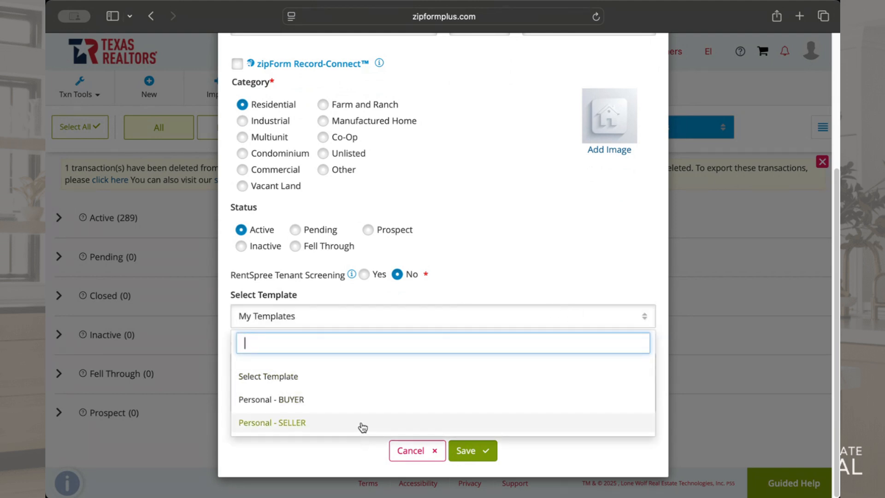
left_click(518, 253)
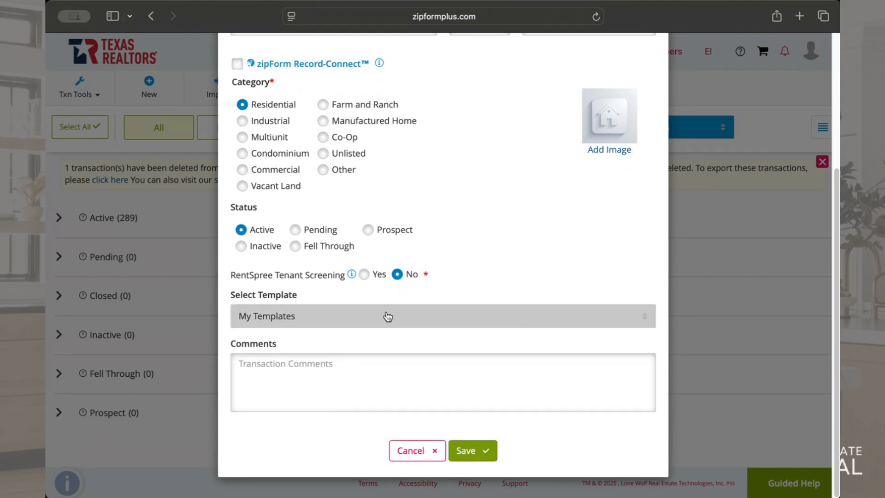
left_click(484, 454)
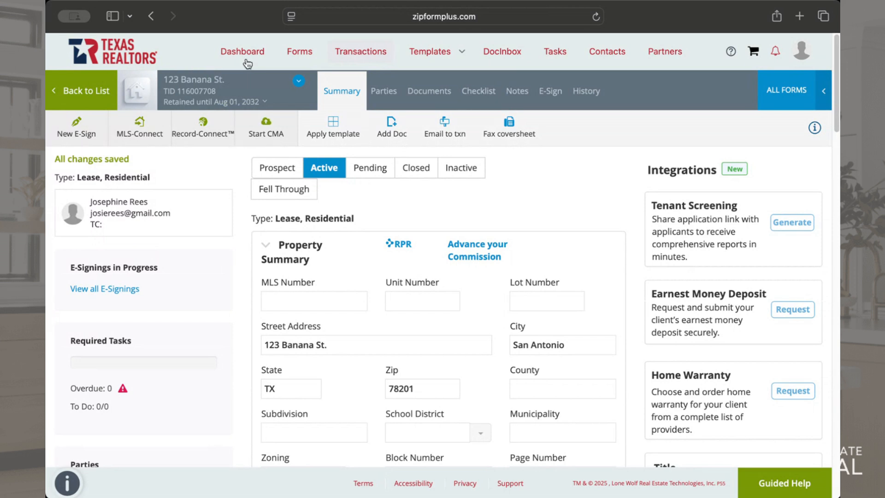
Start adding a form to the transaction's documents and switch the form library to Texas Realtors (TXR)
left_click(448, 97)
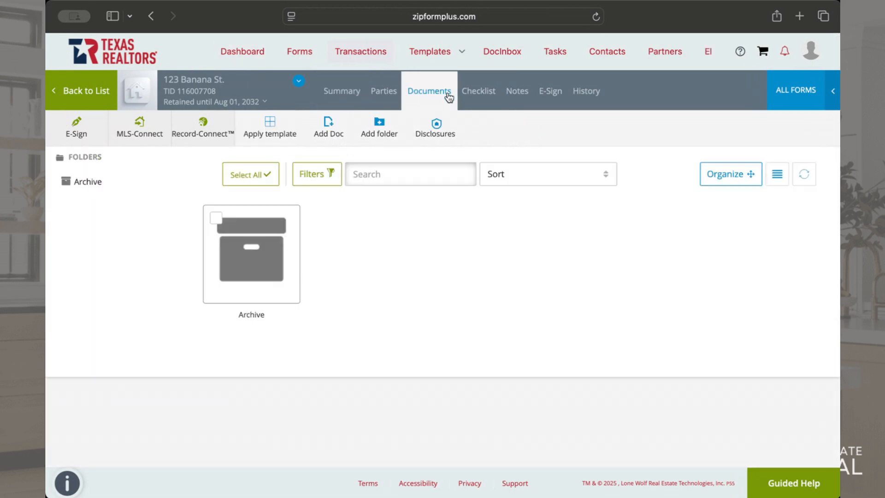
left_click(329, 124)
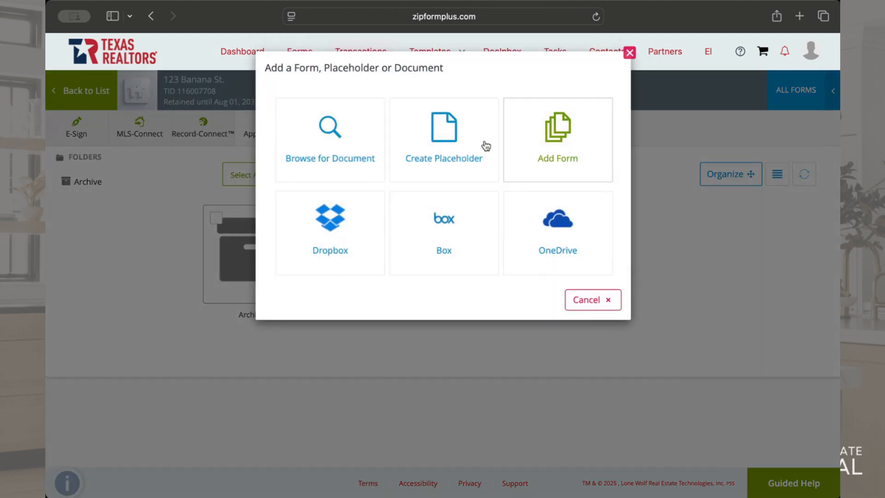
left_click(629, 52)
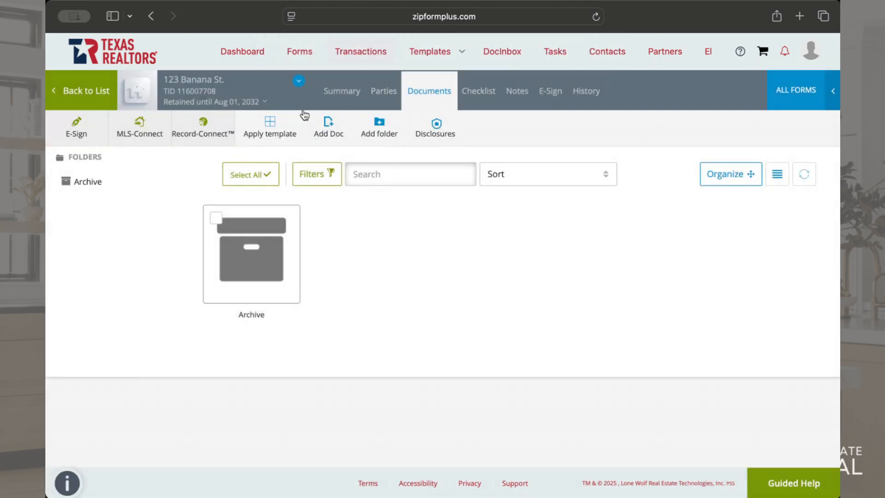
left_click(329, 132)
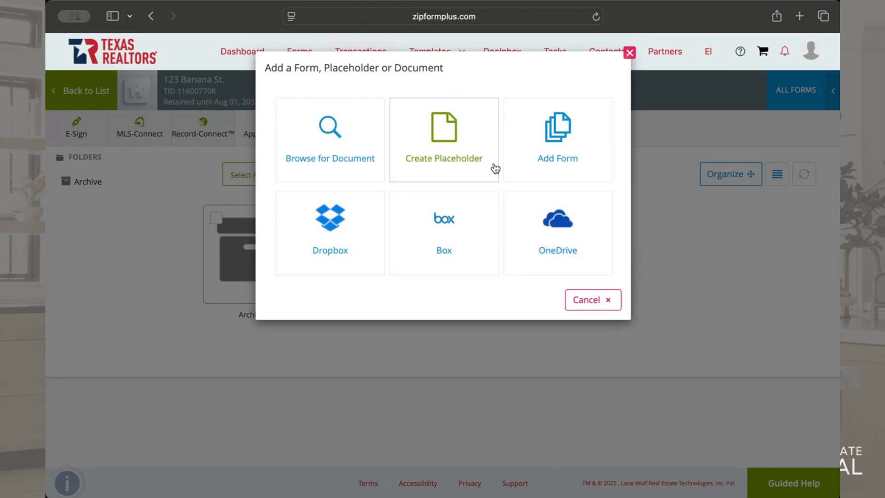
left_click(545, 156)
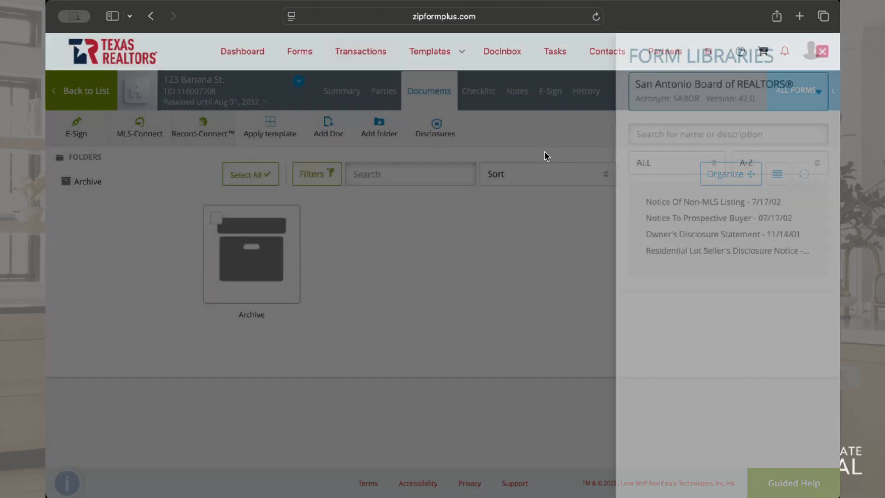
left_click(723, 103)
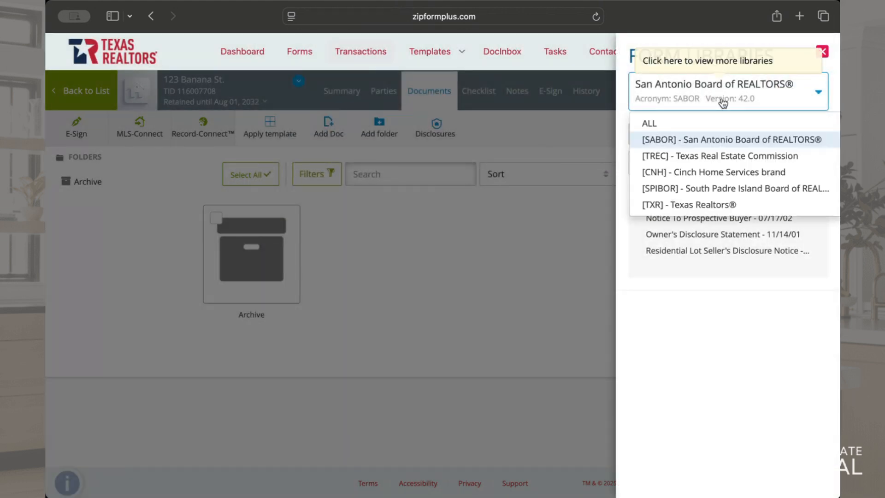
left_click(694, 206)
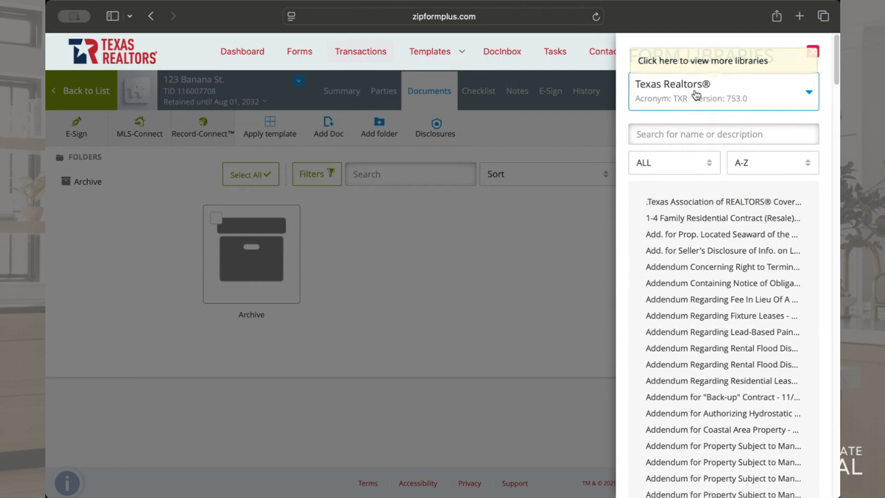
Search the Texas Realtors form library for "residential lease"
left_click(721, 140)
type("residential lease")
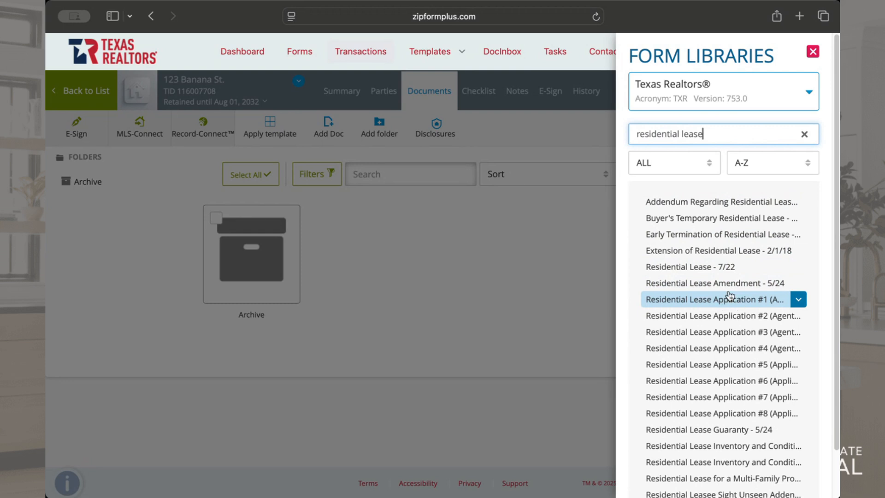
Search the library for form 2003 instead and add Residential Lease Application #1 (Agent) to the transaction
left_click_drag(718, 135, 612, 131)
key("BackSpace")
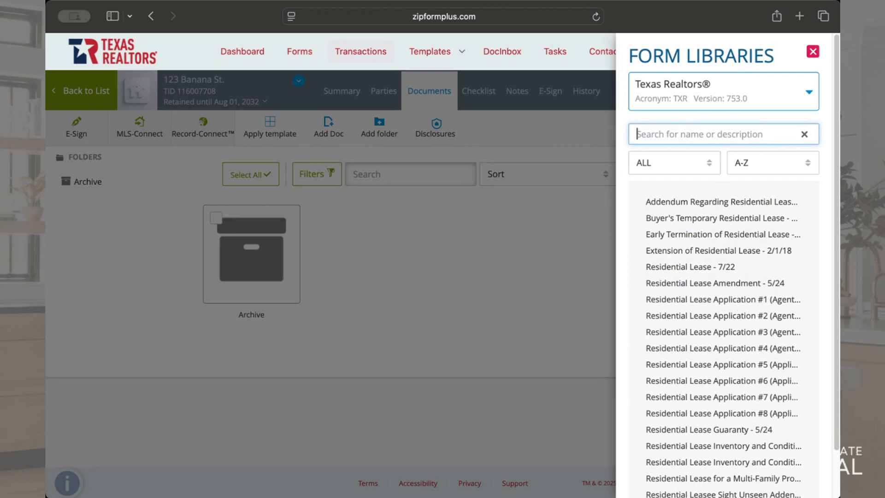
type("2003")
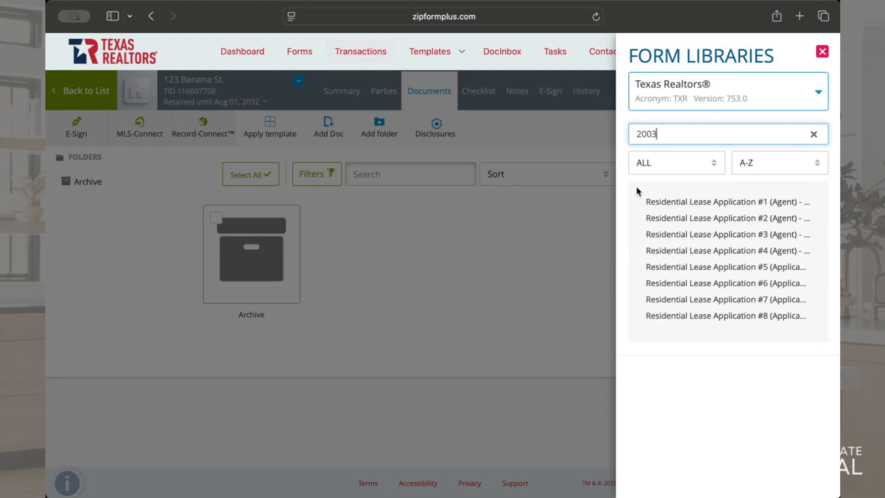
mouse_move(655, 204)
left_click(684, 206)
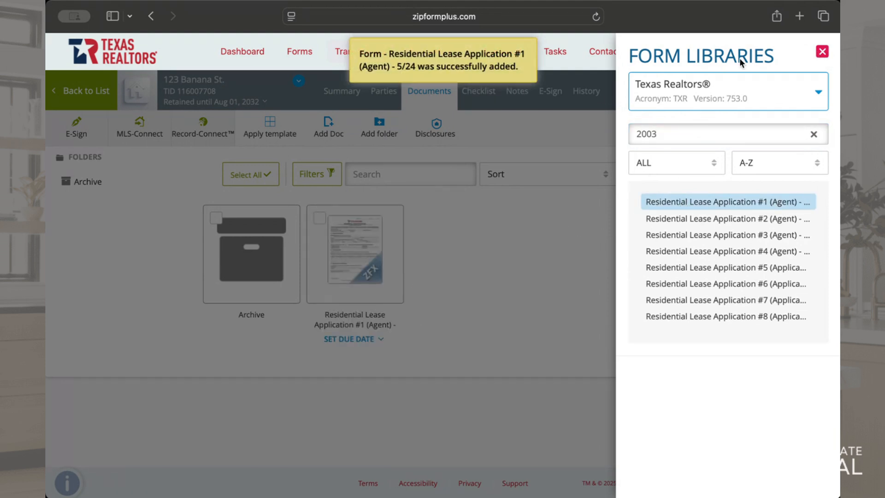
left_click(822, 51)
Open Residential Lease Application #1 (Agent) and look over the fields on its first page
left_click(352, 261)
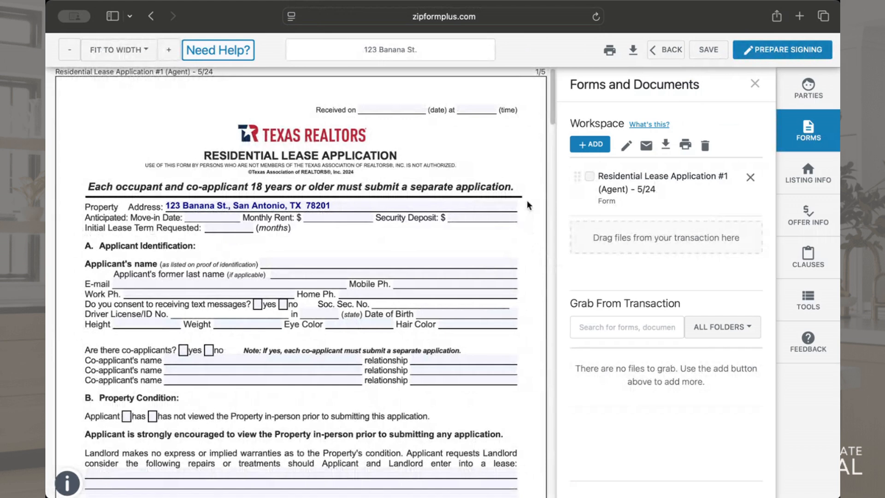
mouse_move(554, 109)
left_mouse_down()
mouse_move(553, 129)
mouse_move(554, 120)
left_mouse_up()
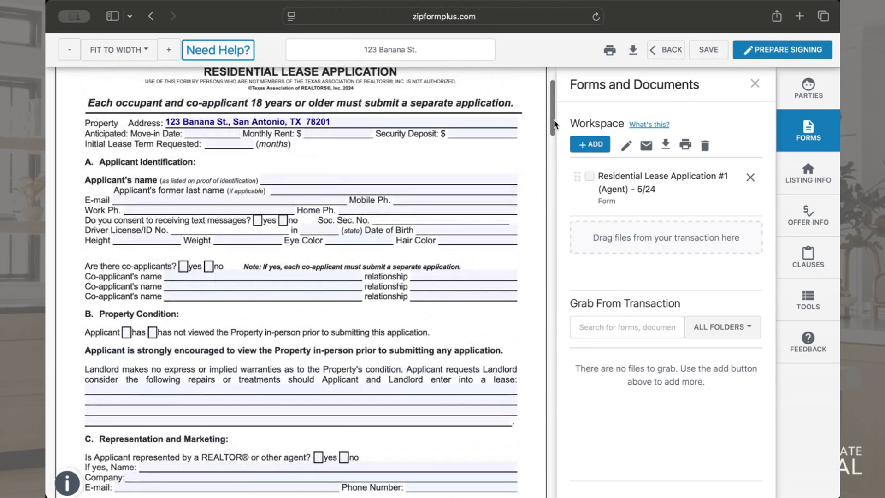
mouse_move(554, 122)
left_mouse_down()
mouse_move(554, 461)
mouse_move(558, 130)
mouse_move(568, 101)
left_mouse_up()
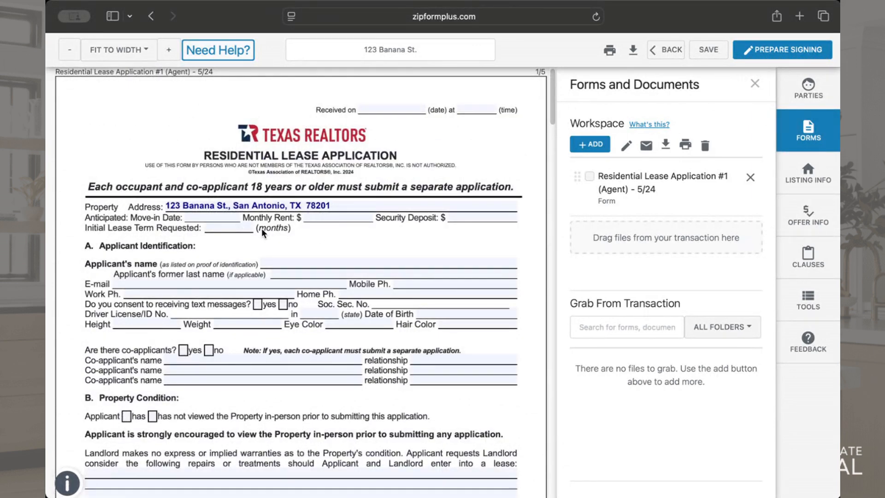
Set the application's anticipated move-in date to 08/01/2025 and the monthly rent to $1,000
left_click(220, 215)
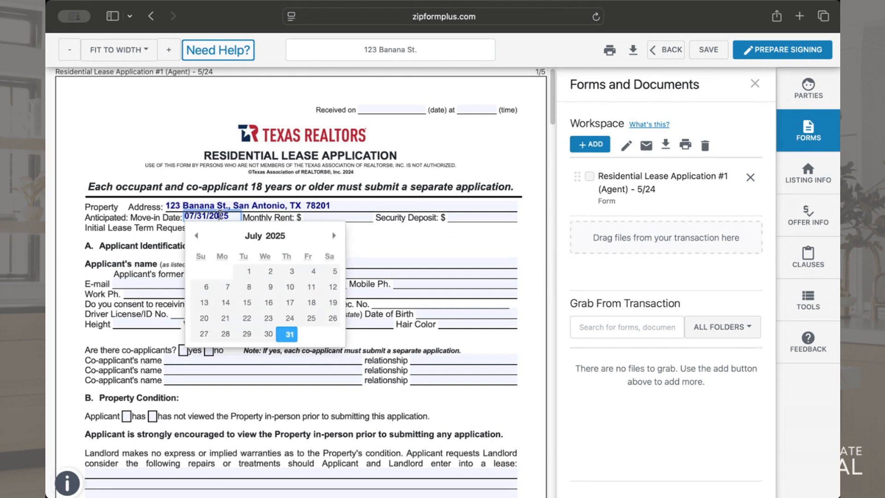
left_click(334, 236)
left_click(315, 273)
left_click(347, 219)
type("1000")
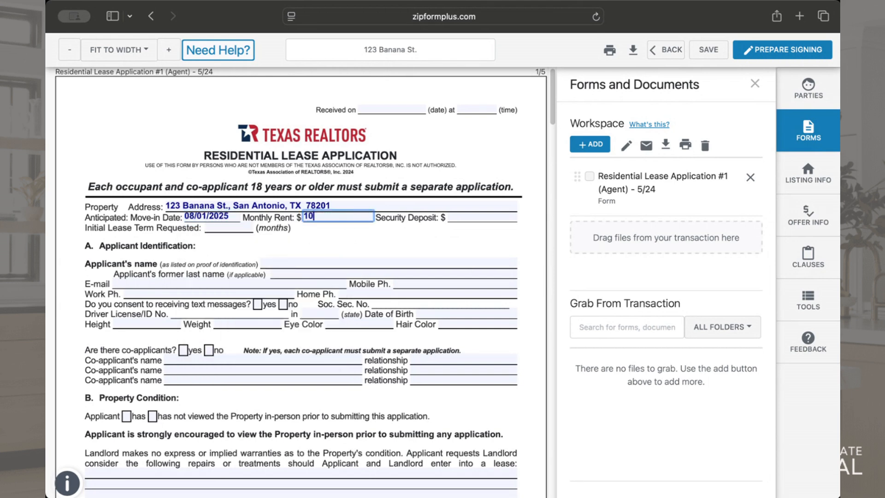
Enter a security deposit of $150 and an initial lease term of 12 months on the application
left_click(489, 218)
type("150")
left_click(448, 261)
left_click(237, 226)
type("12")
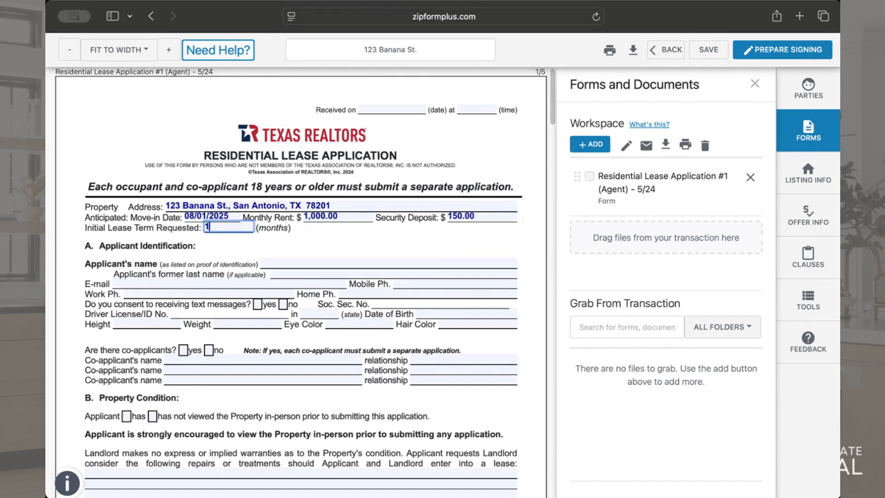
left_click(383, 244)
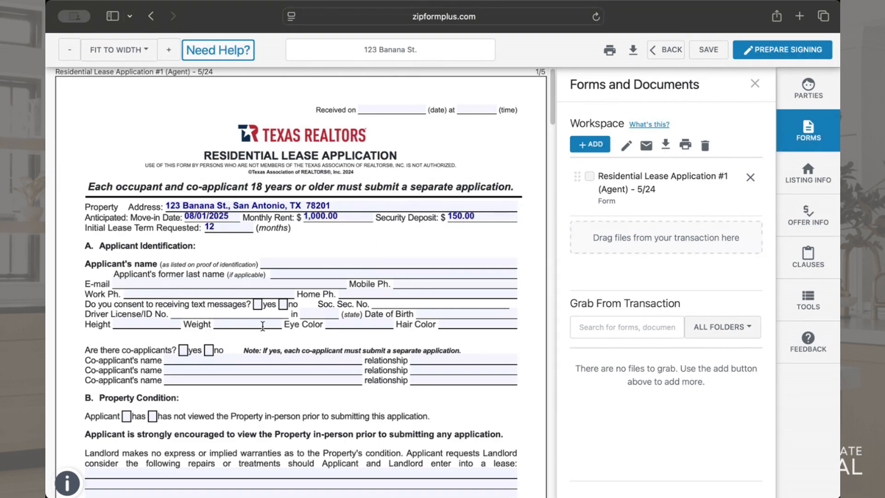
Look through the remaining sections on the application's first page and check the available download formats
left_click_drag(551, 102, 548, 141)
left_click_drag(553, 98, 564, 83)
scroll(553, 115, "down", 3)
scroll(551, 120, "down", 4)
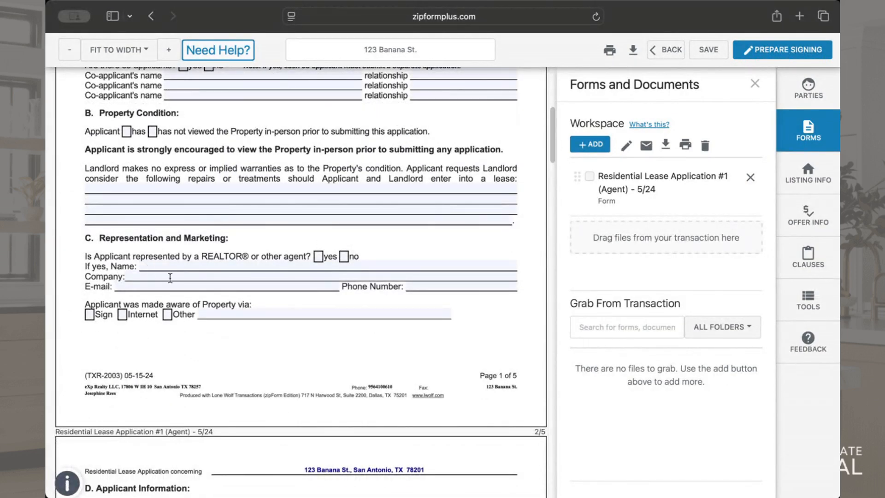
left_click_drag(553, 139, 546, 52)
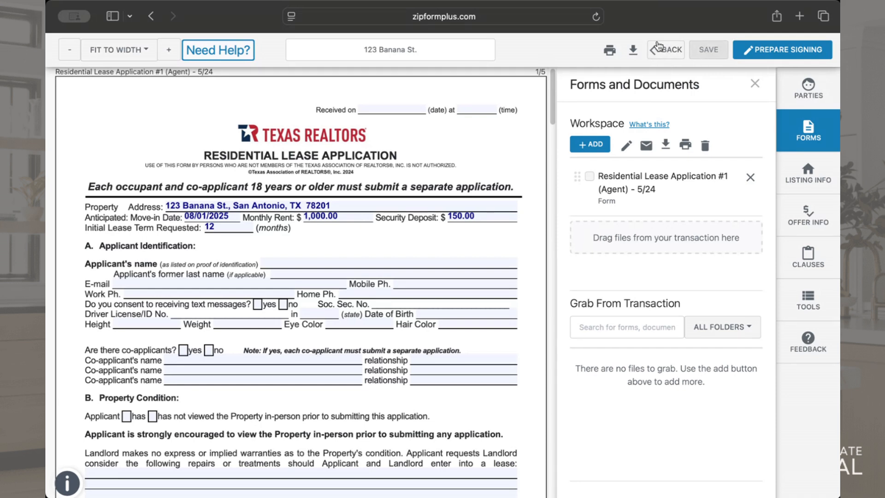
left_click(634, 50)
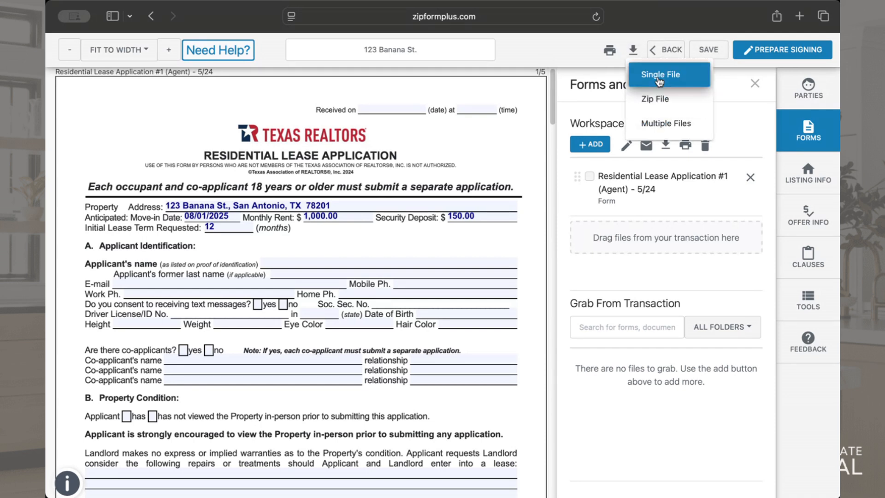
left_click(570, 48)
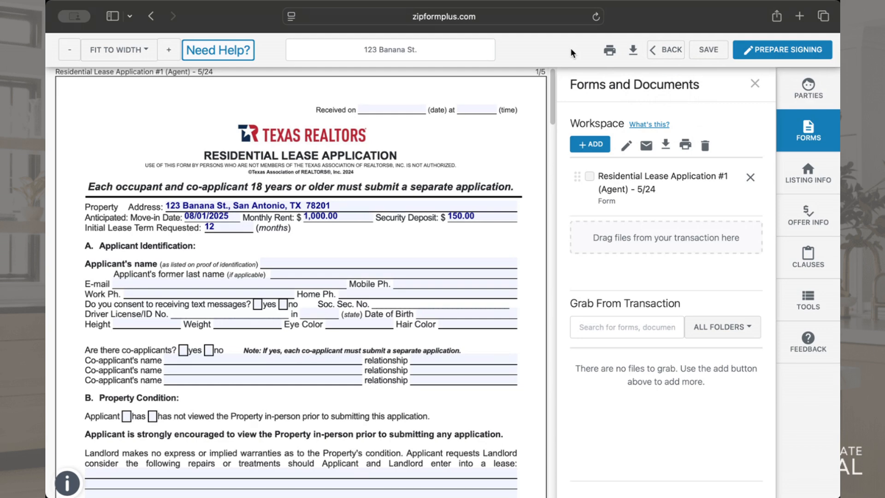
Save the filled-in lease application and view the file options for downloading it
left_click_drag(554, 101, 582, 49)
scroll(320, 255, "down", 5)
scroll(321, 256, "down", 3)
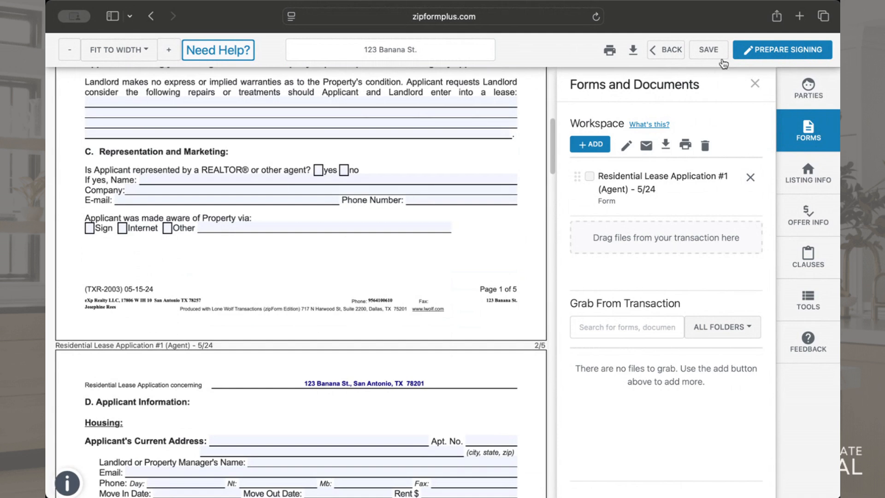
left_click(715, 54)
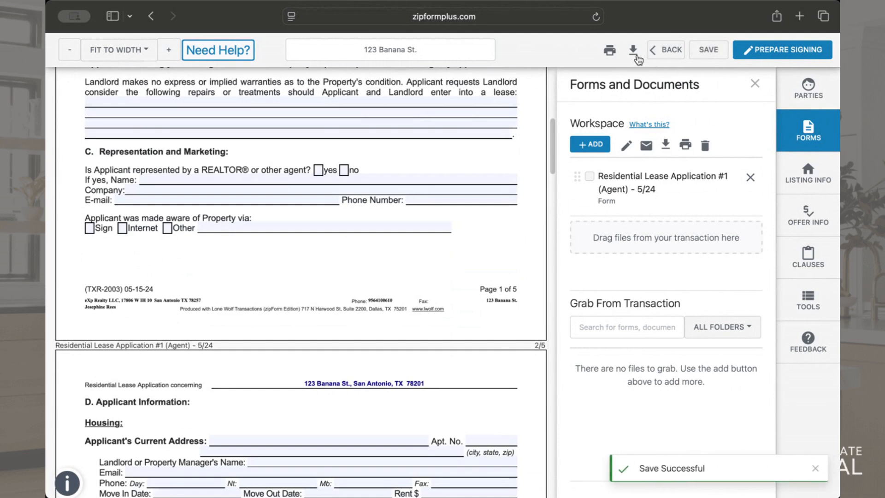
left_click(634, 53)
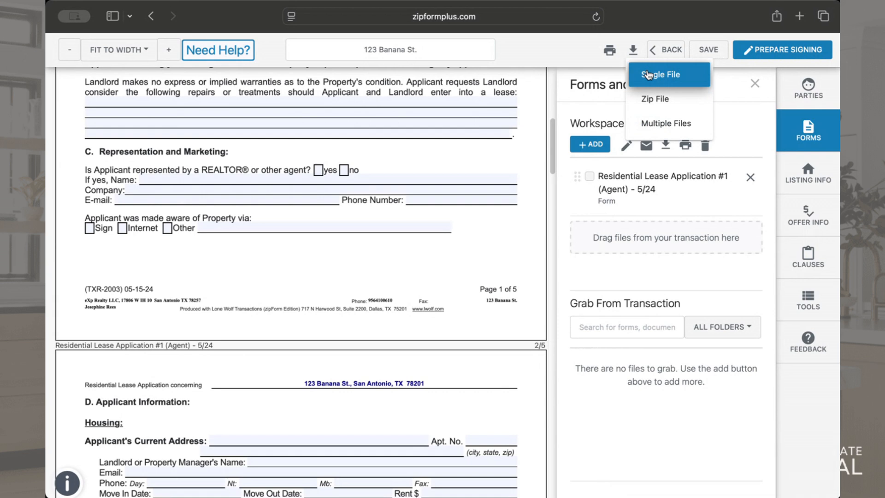
left_click(571, 71)
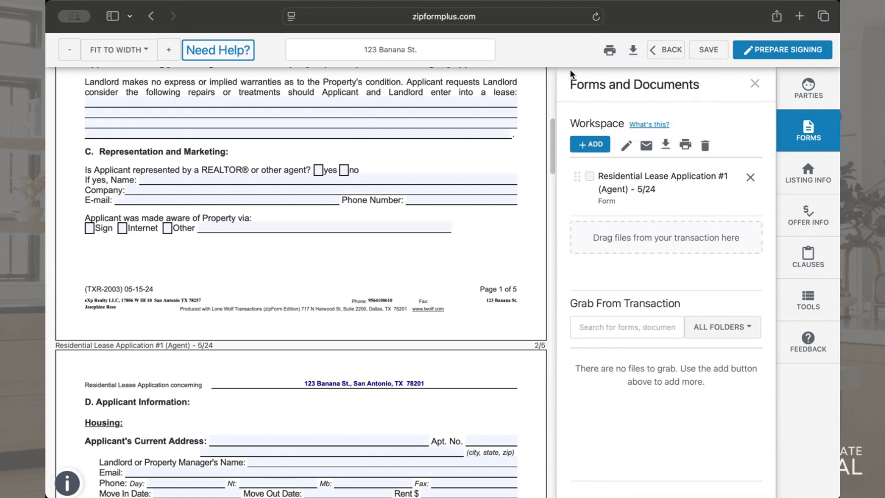